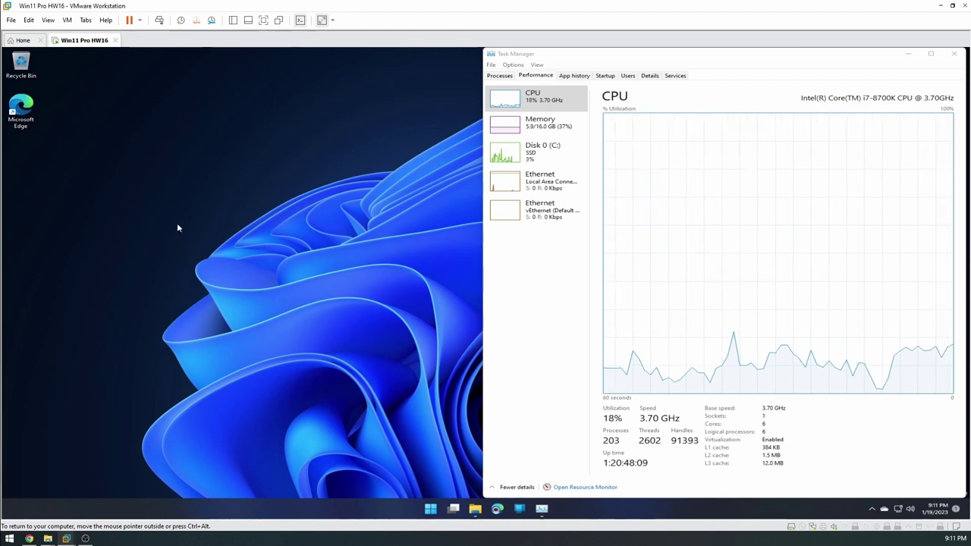
Change the CPU performance graph in the guest's Task Manager to show individual logical processors.
mouse_move(568, 60)
mouse_down()
mouse_move(423, 59)
mouse_move(574, 63)
mouse_up()
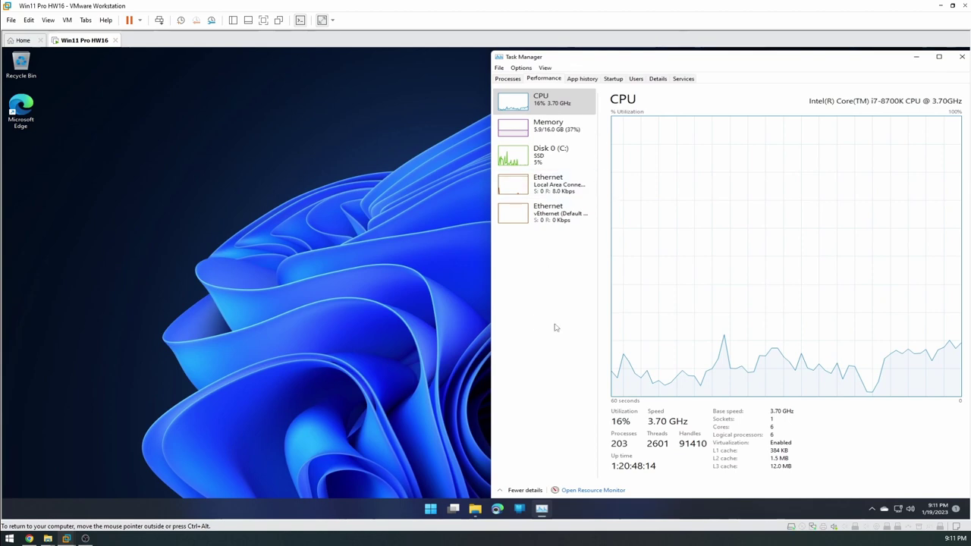
click(550, 134)
click(548, 102)
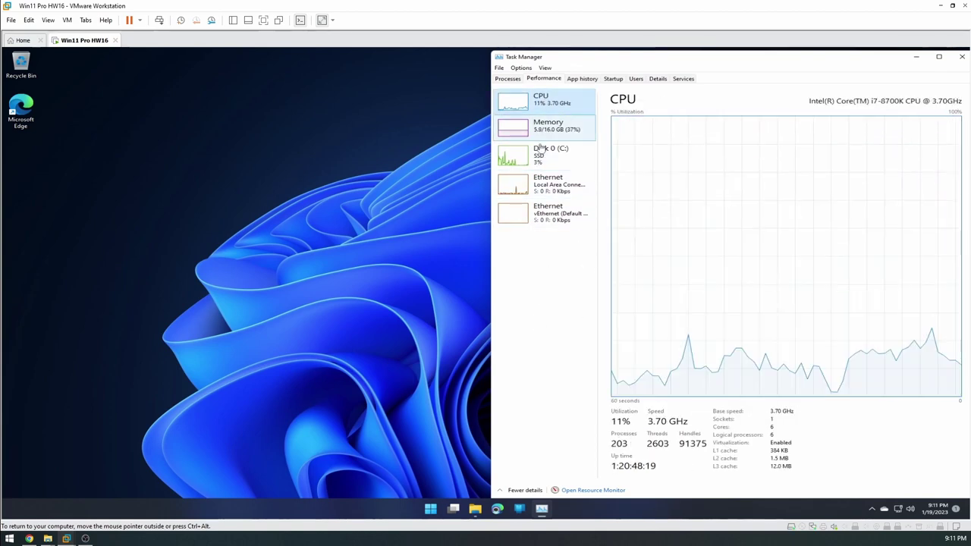
right_click(553, 107)
click(650, 125)
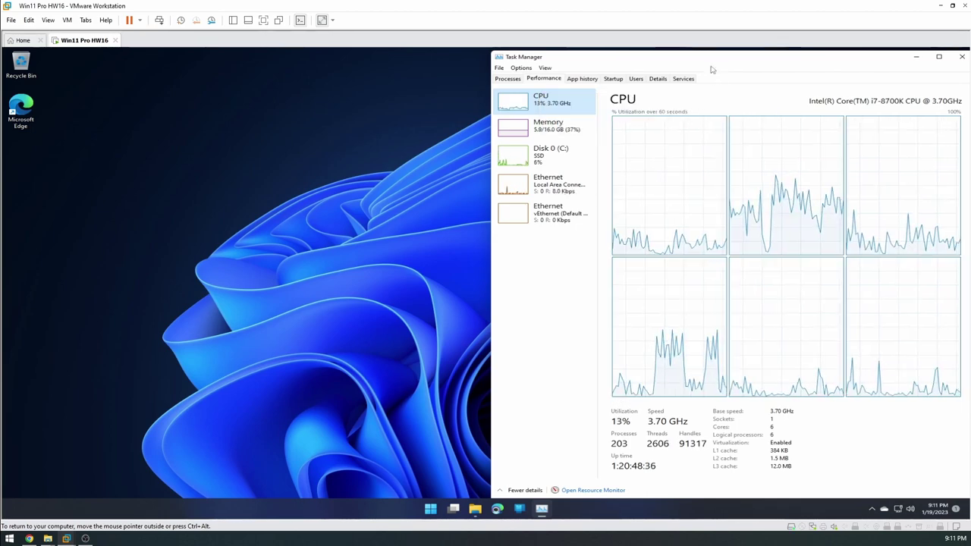
drag(714, 60, 701, 59)
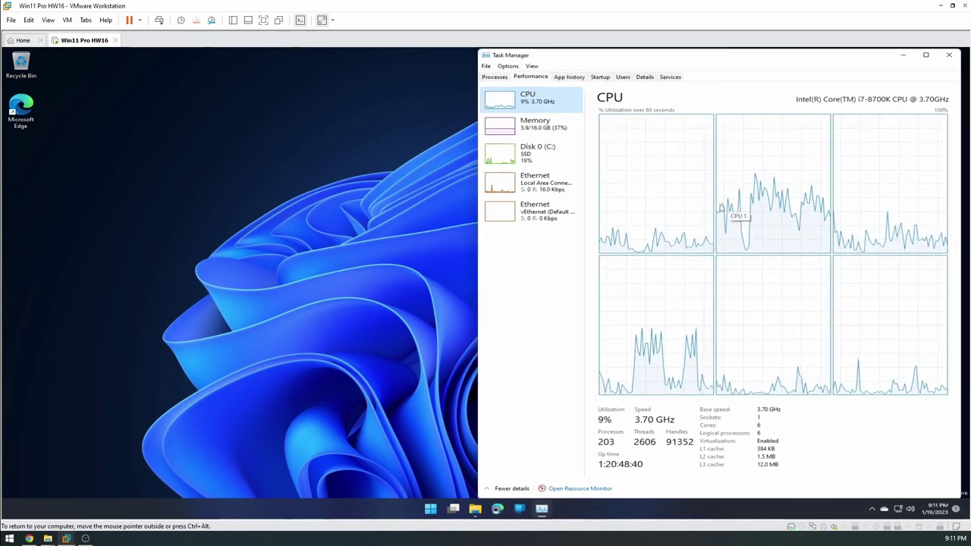
View the guest's performance graphs for Memory and Disk 0 (C:).
click(540, 127)
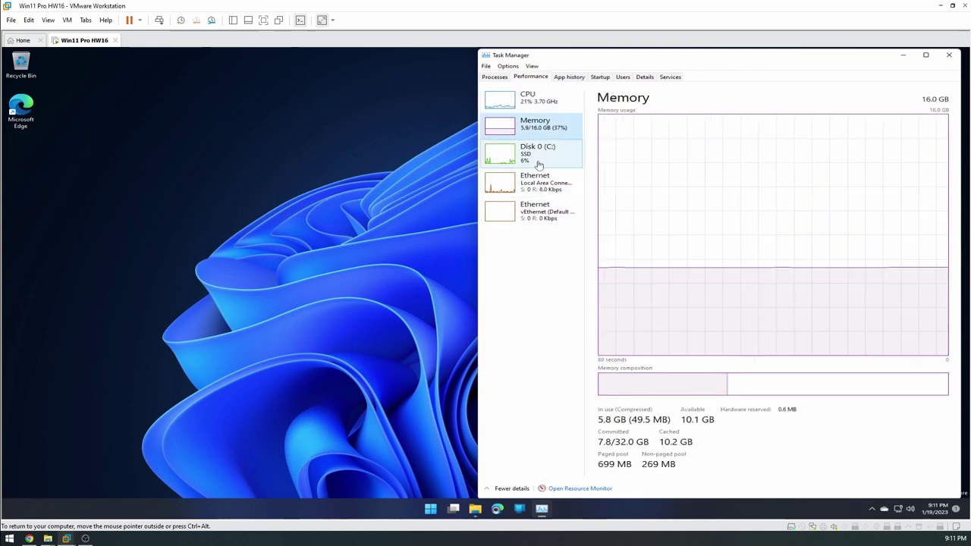
click(533, 169)
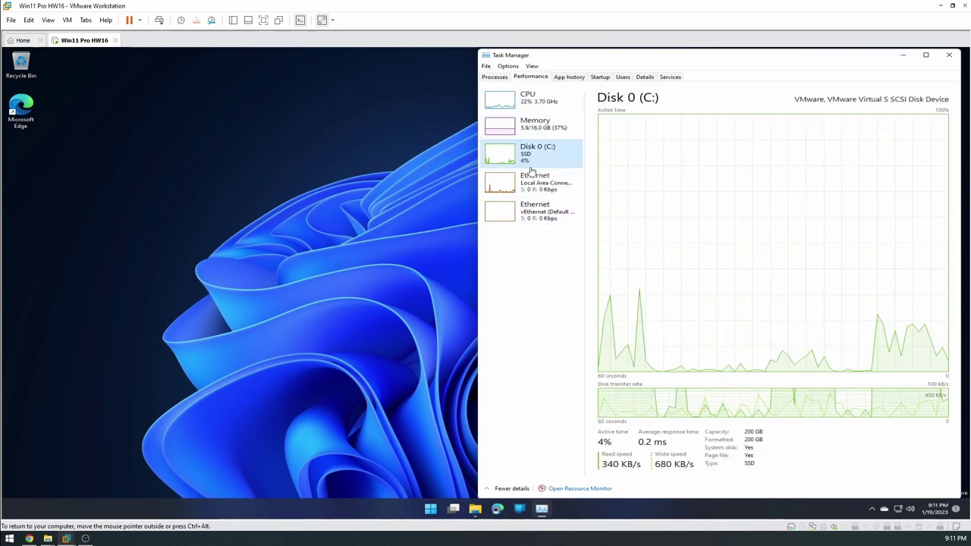
click(350, 255)
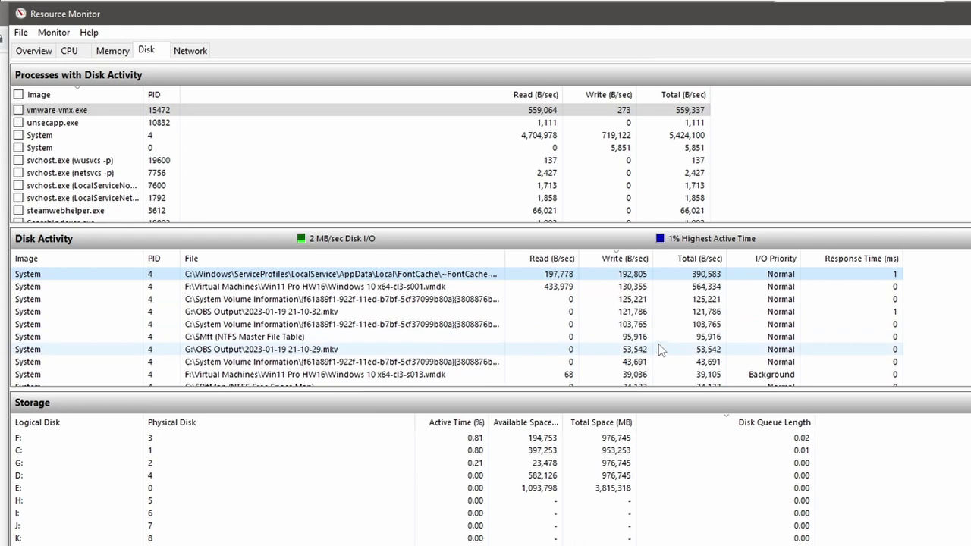
Inspect the host's disk activity entries for the OBS recording and virtual machine files in Resource Monitor.
click(572, 324)
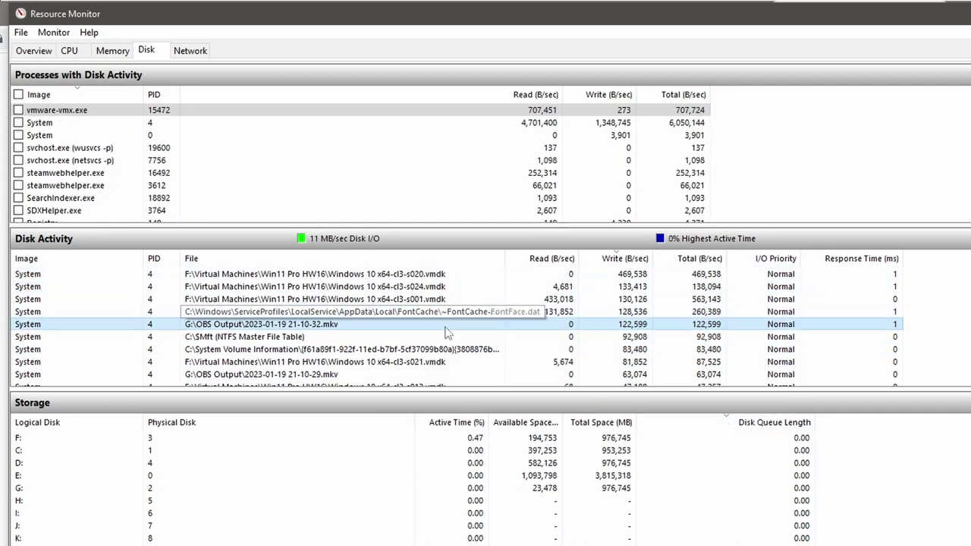
click(389, 277)
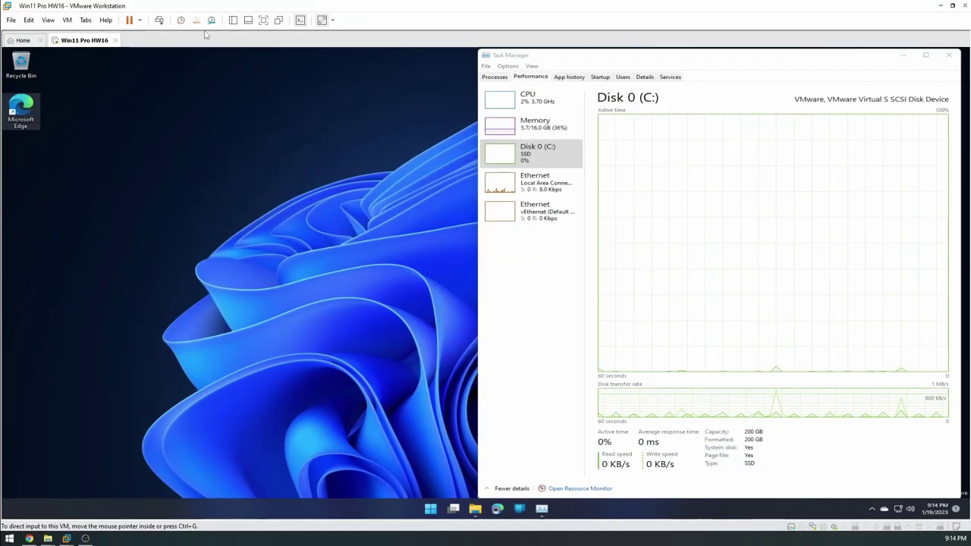
Take a snapshot of the running Win11 Pro HW16 virtual machine under the name Snapshot 1.
click(180, 20)
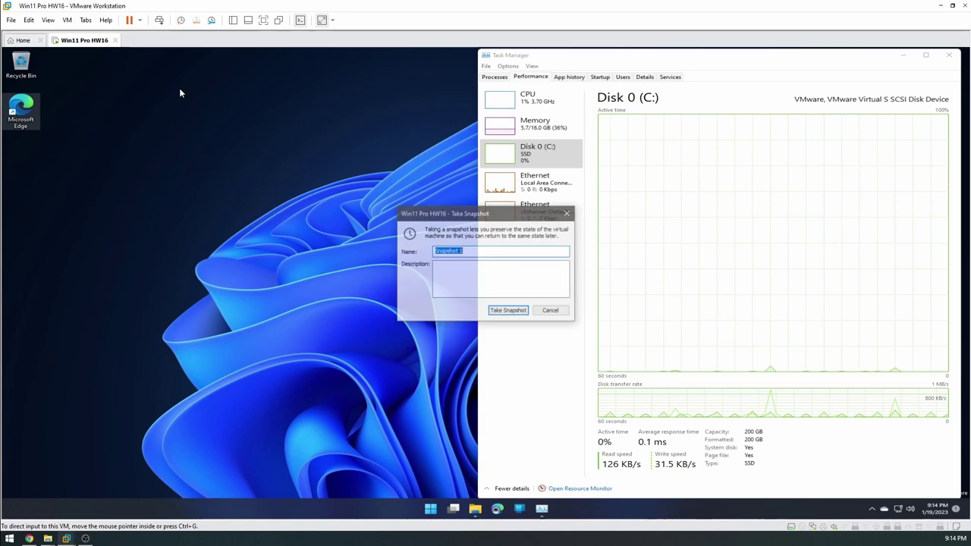
click(509, 312)
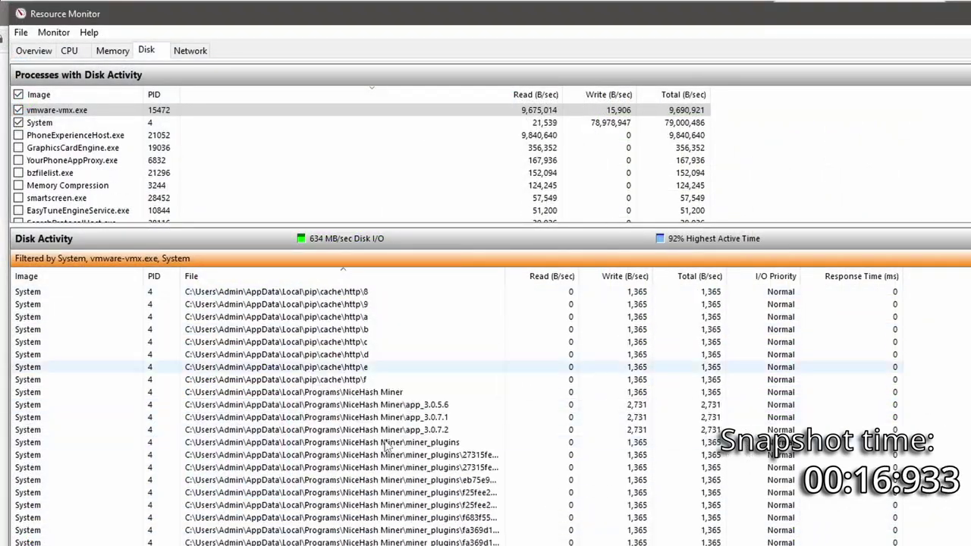
Examine the snapshot memory and virtual disk file activity in the host's Resource Monitor, widening the File column.
click(342, 392)
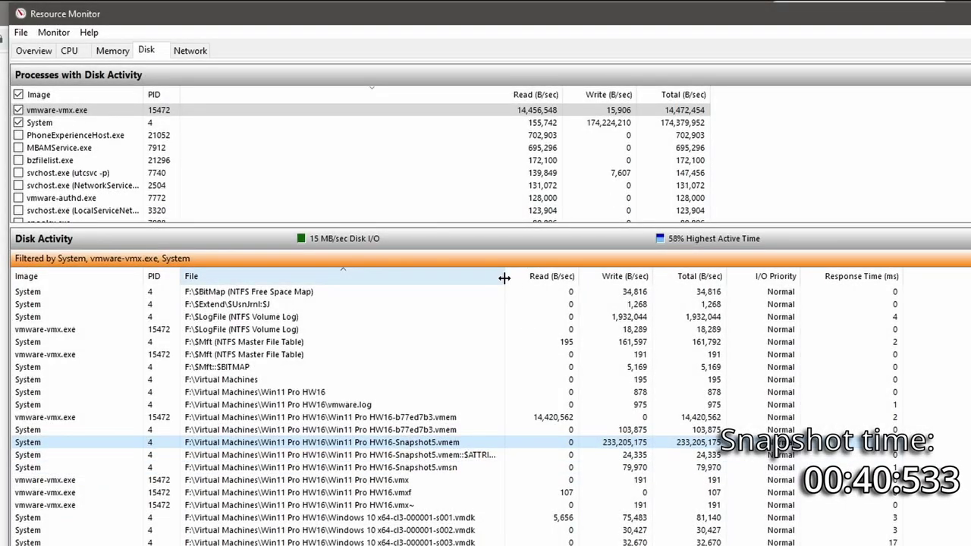
drag(503, 275, 524, 277)
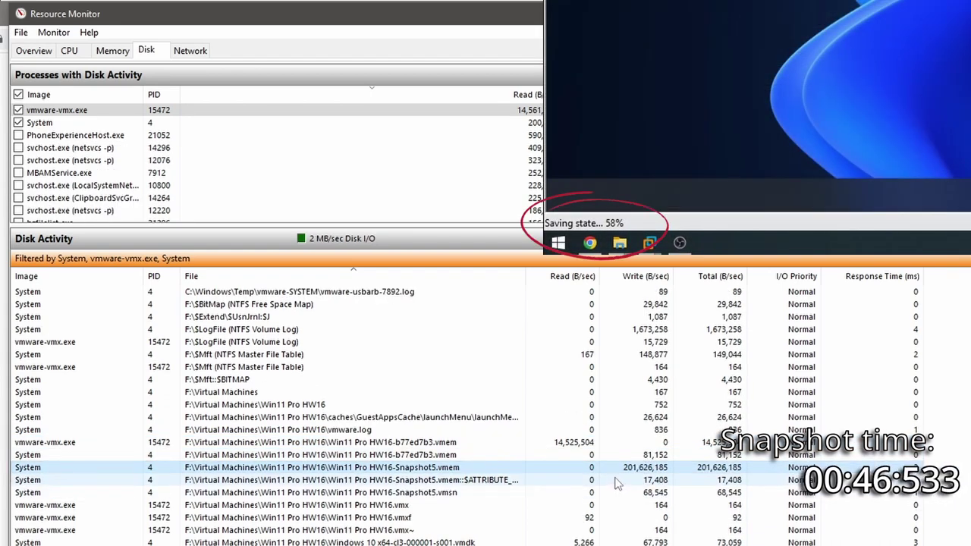
scroll(618, 483, down, 1)
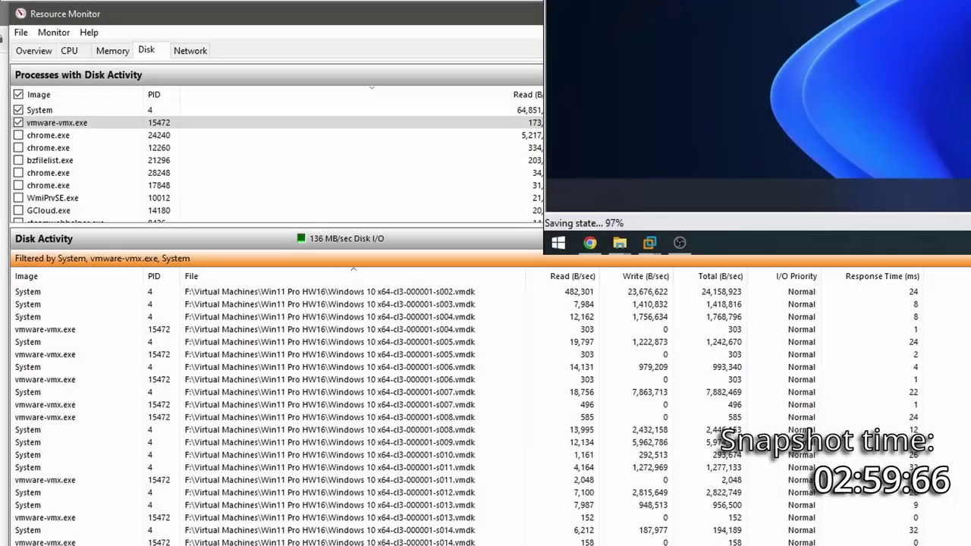
click(319, 405)
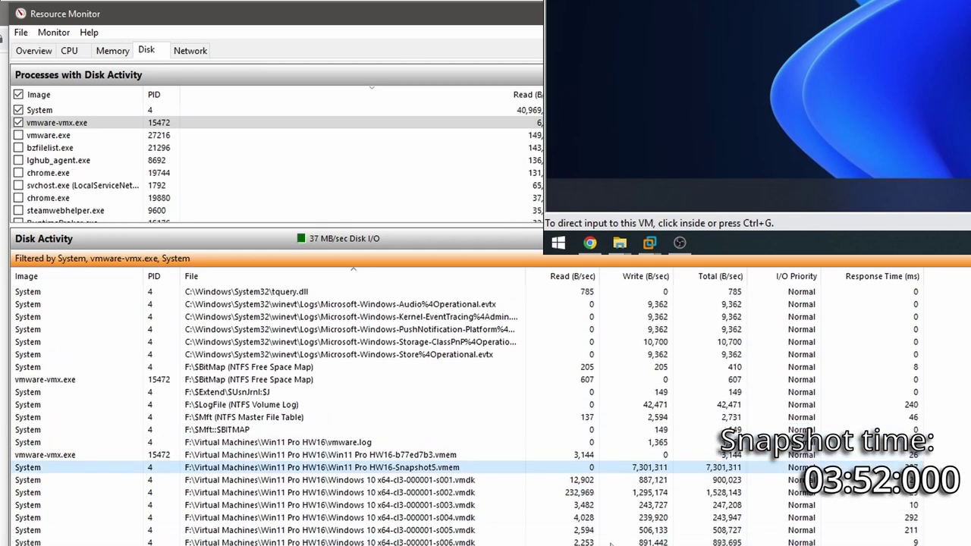
scroll(614, 540, down, 8)
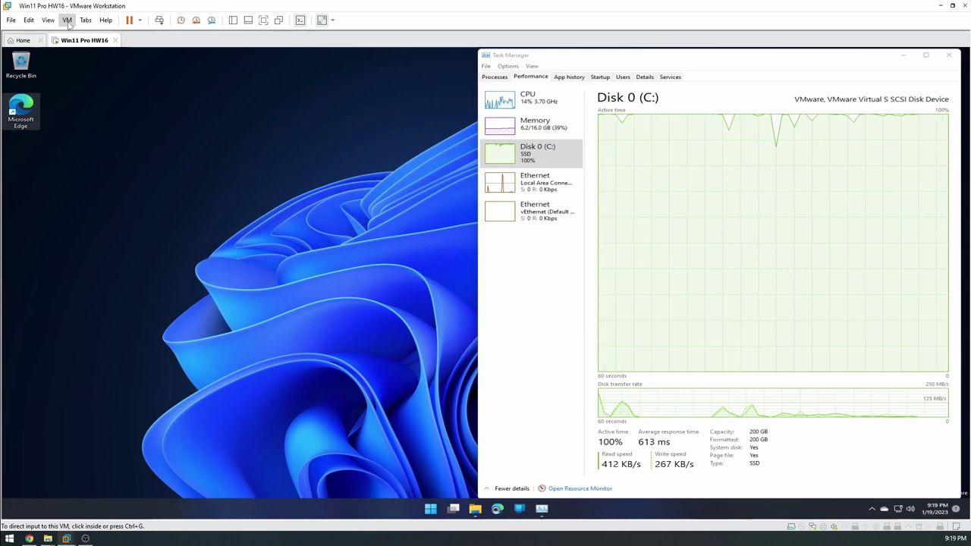
Delete Snapshot 1 of the Win11 Pro HW16 virtual machine and close the Snapshot Manager.
click(212, 21)
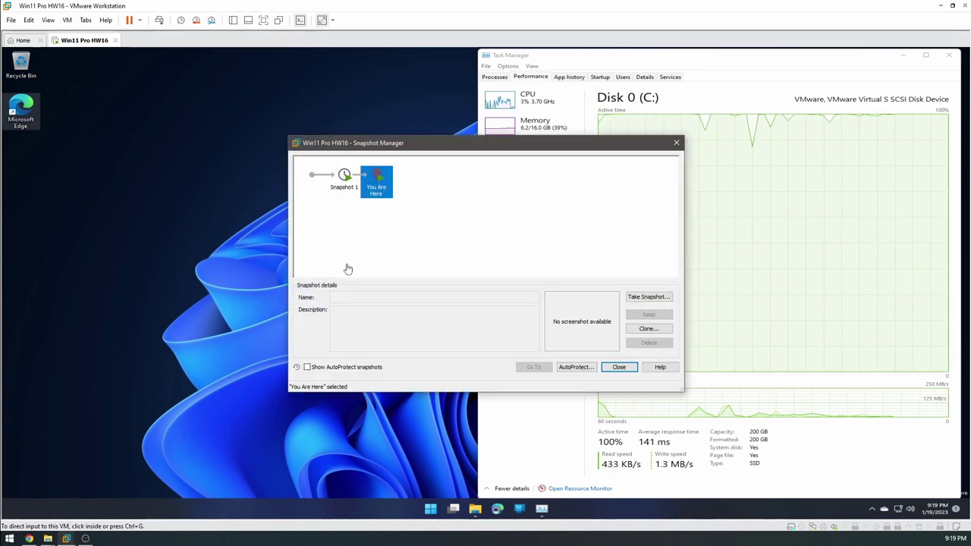
click(343, 179)
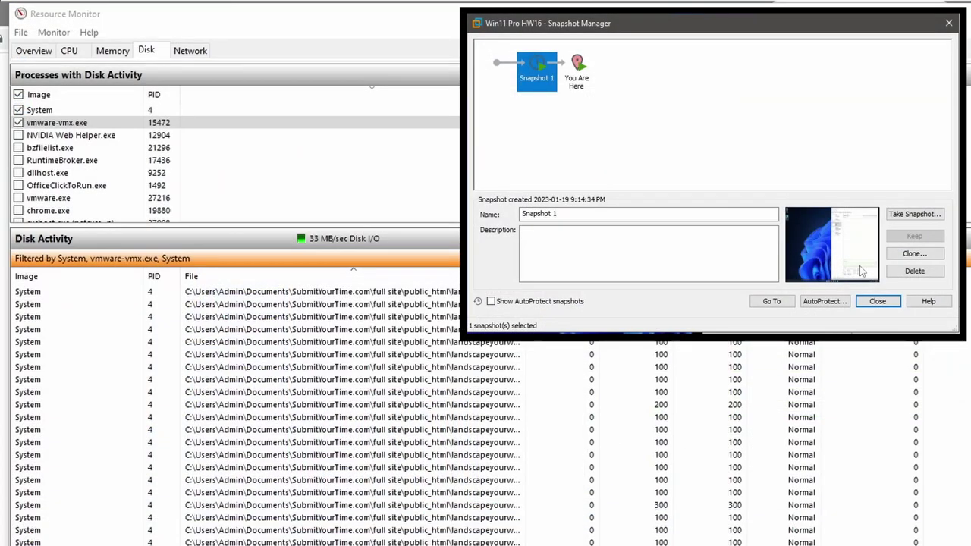
click(914, 272)
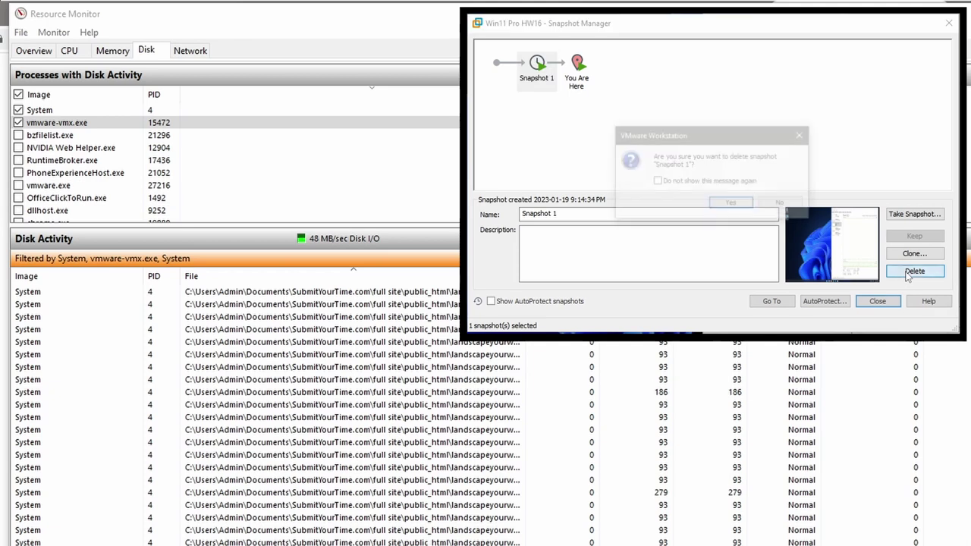
click(732, 205)
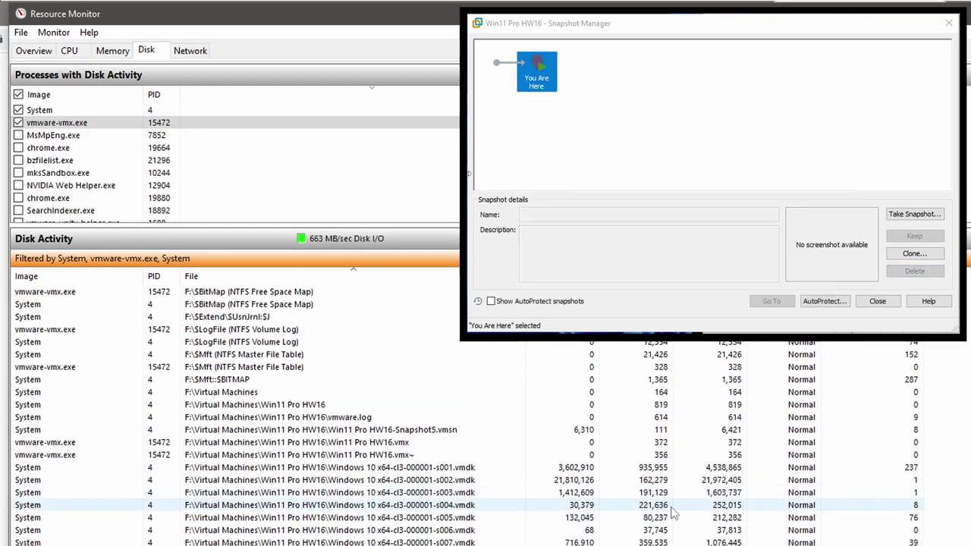
click(857, 308)
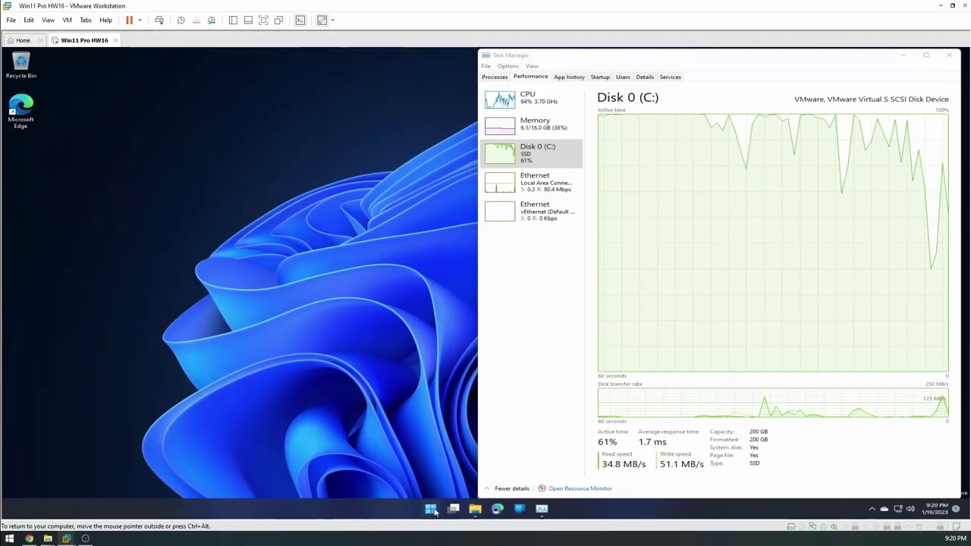
Shut down the Windows 11 guest from within its own desktop.
click(430, 509)
click(611, 478)
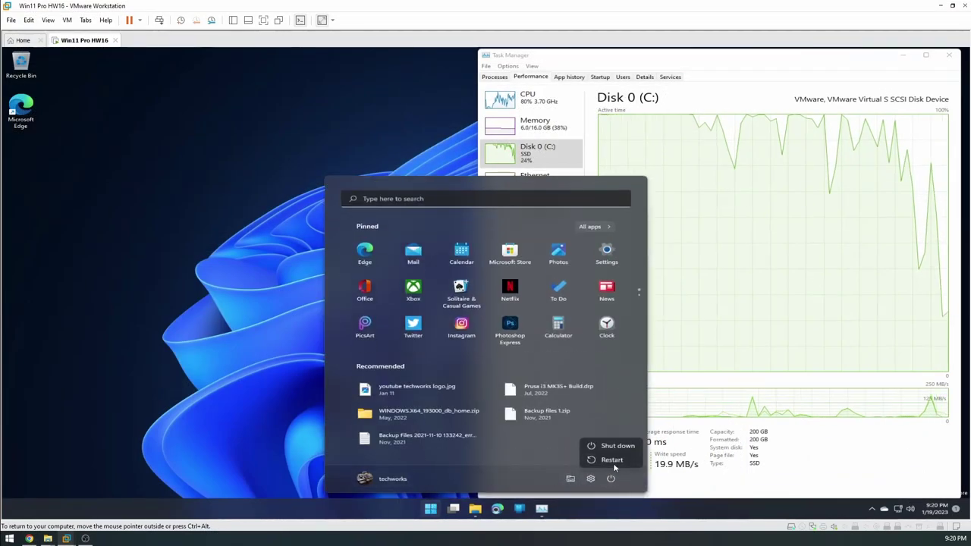
click(605, 445)
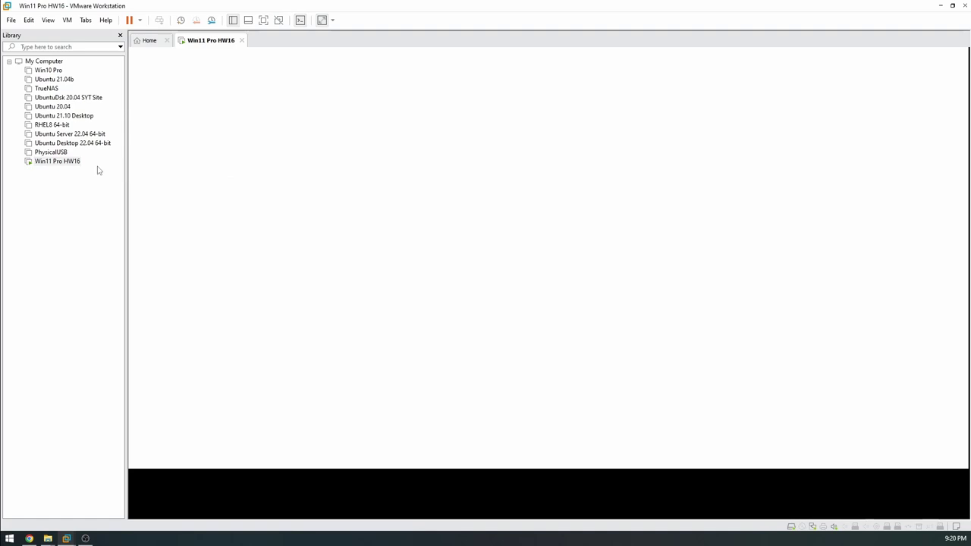
Open the file directory of the powered-off Win11 Pro HW16 virtual machine from the library.
click(96, 166)
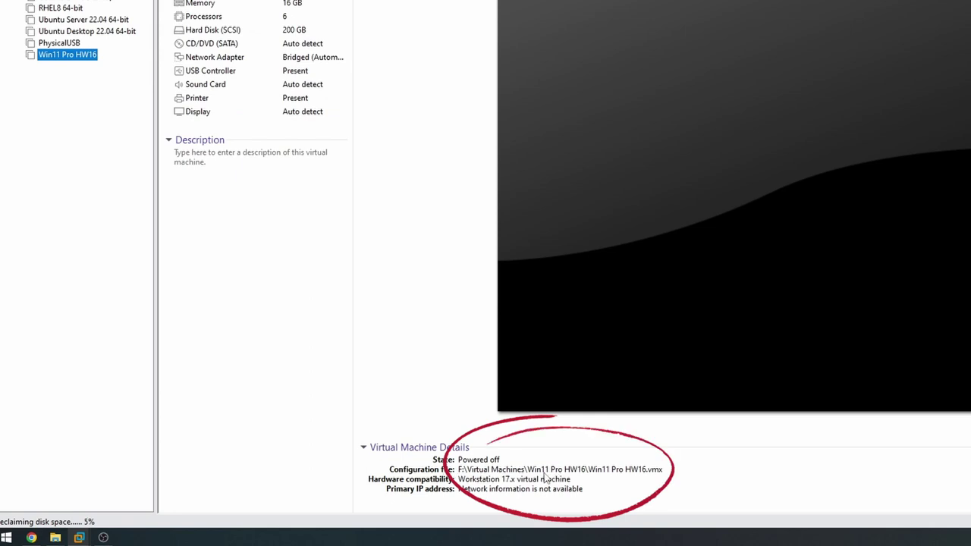
right_click(60, 55)
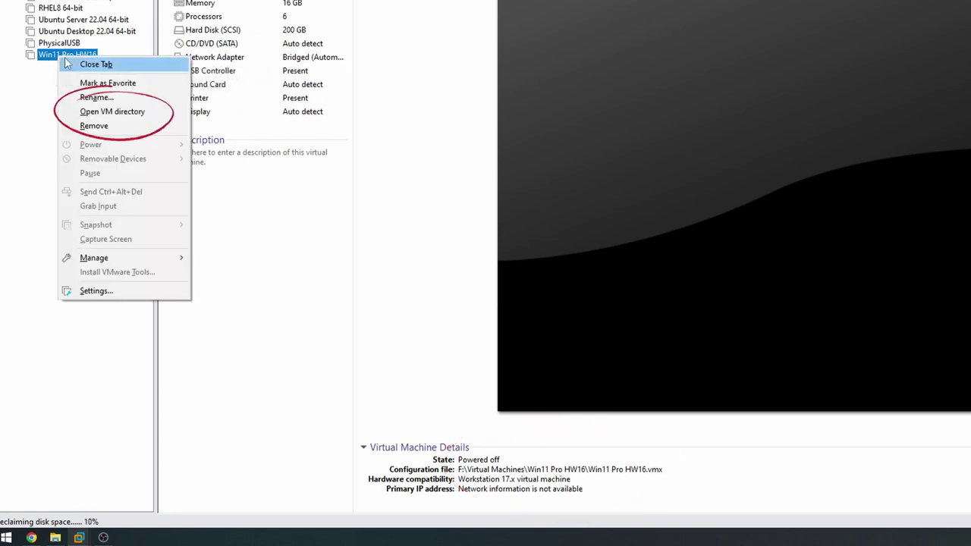
click(112, 112)
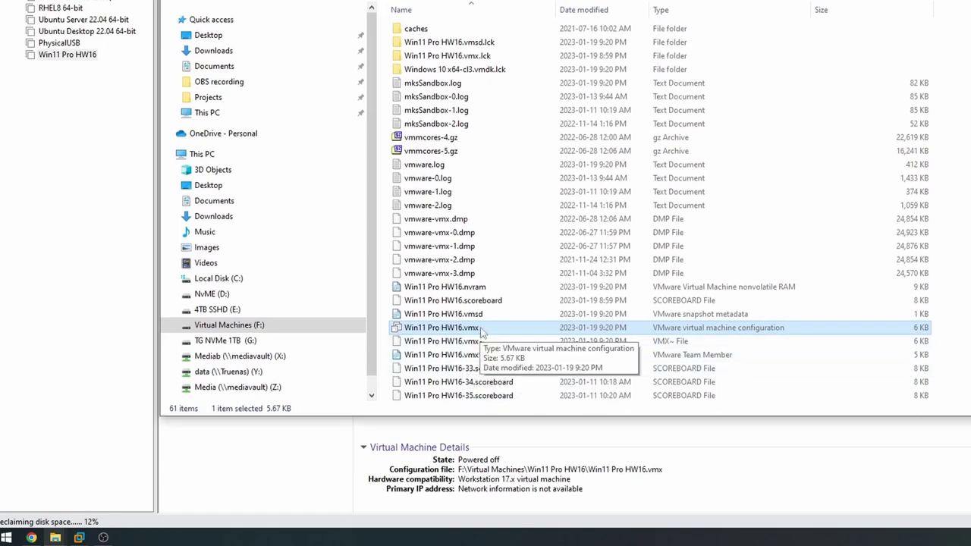
Open the virtual machine configuration file Win11 Pro HW16.vmx in Notepad++.
click(483, 329)
right_click(482, 331)
key(Escape)
key(Escape)
key(shift+F10)
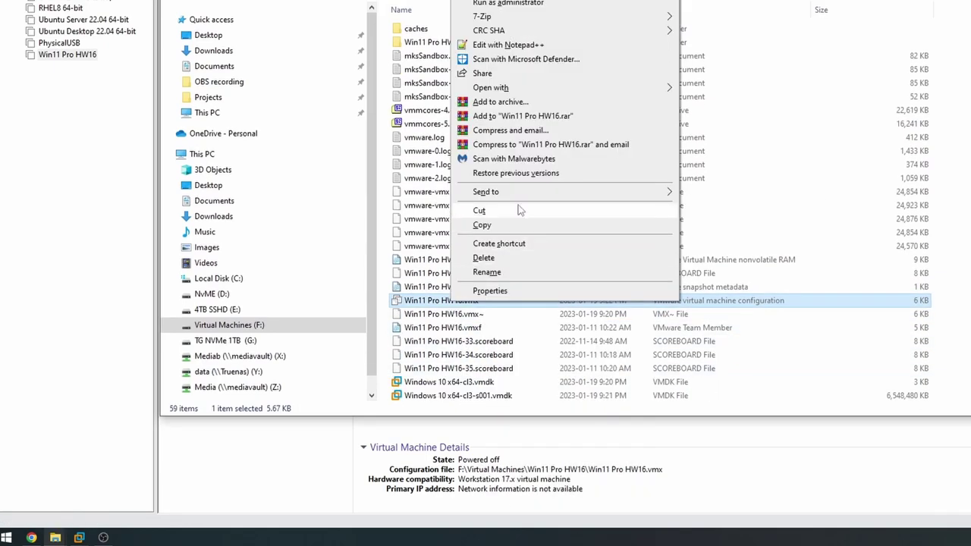
click(513, 45)
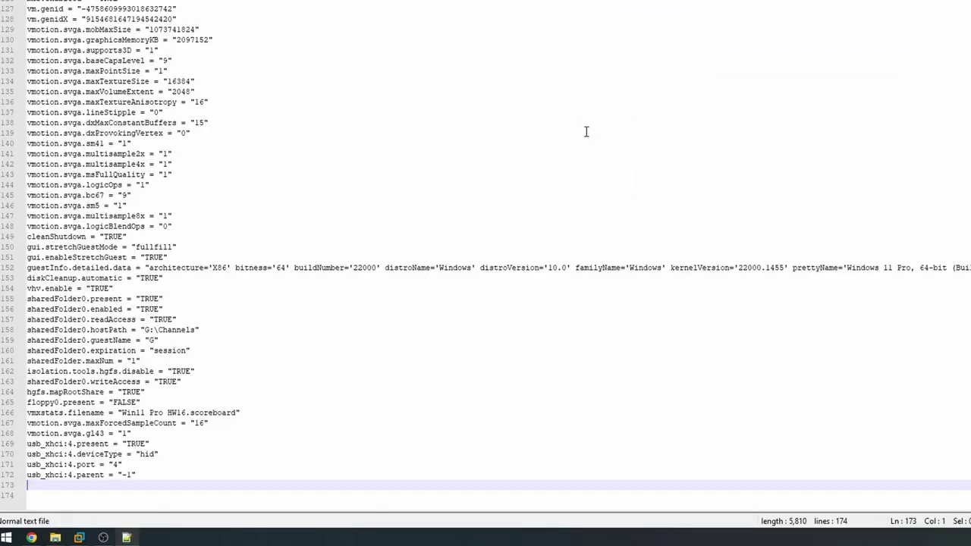
Add the setting mainMem.ioBlockPages = "4096" on a new line below the last entry of the configuration file.
scroll(199, 370, up, 4)
scroll(198, 370, down, 4)
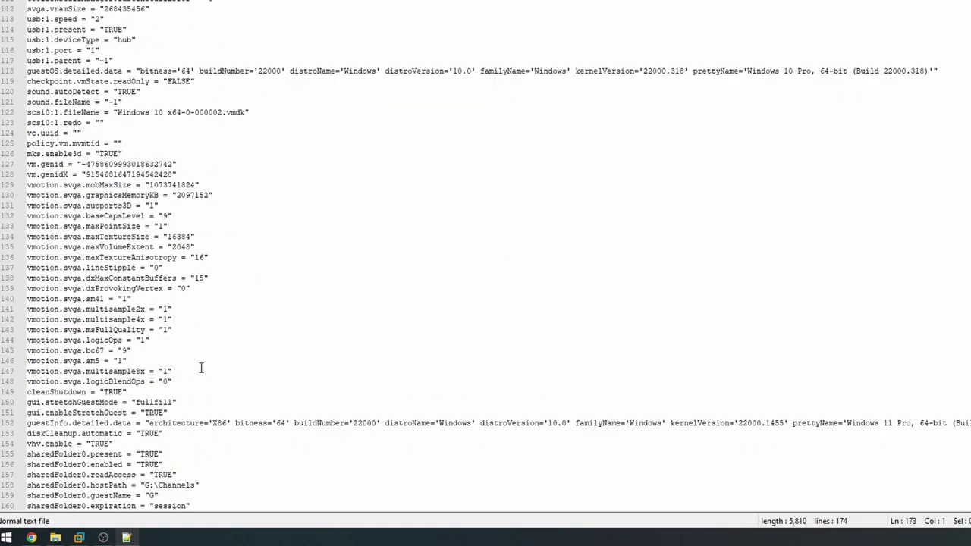
click(196, 452)
key(Return)
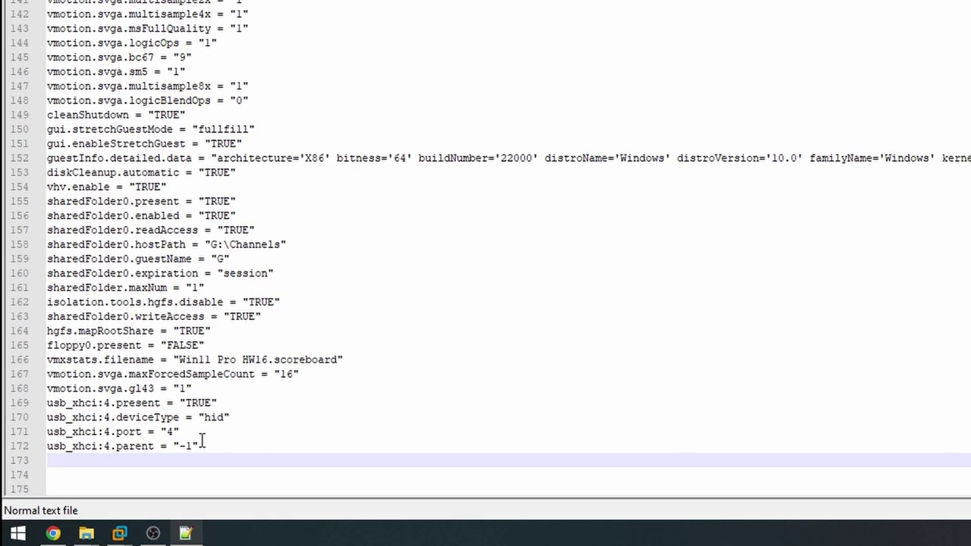
text(mainMem.i)
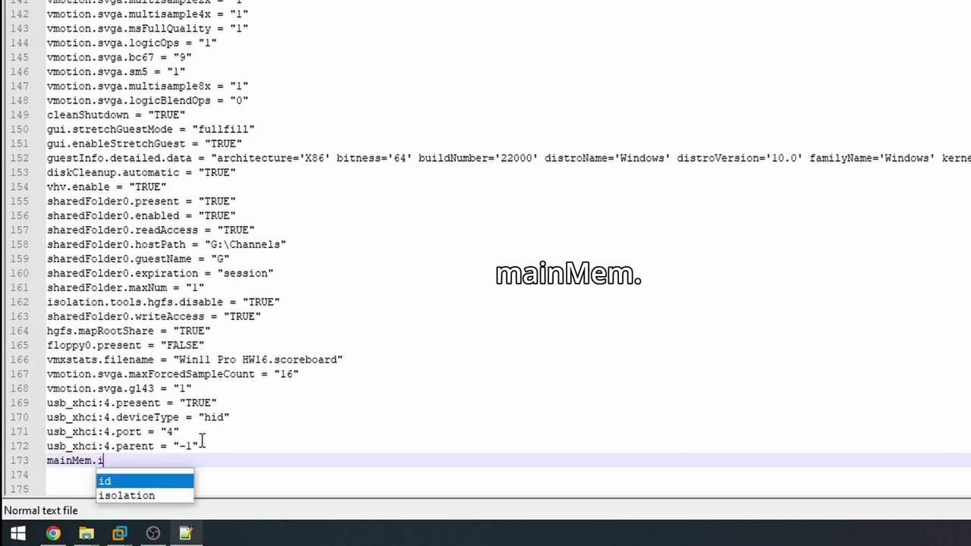
text(oBlockPages)
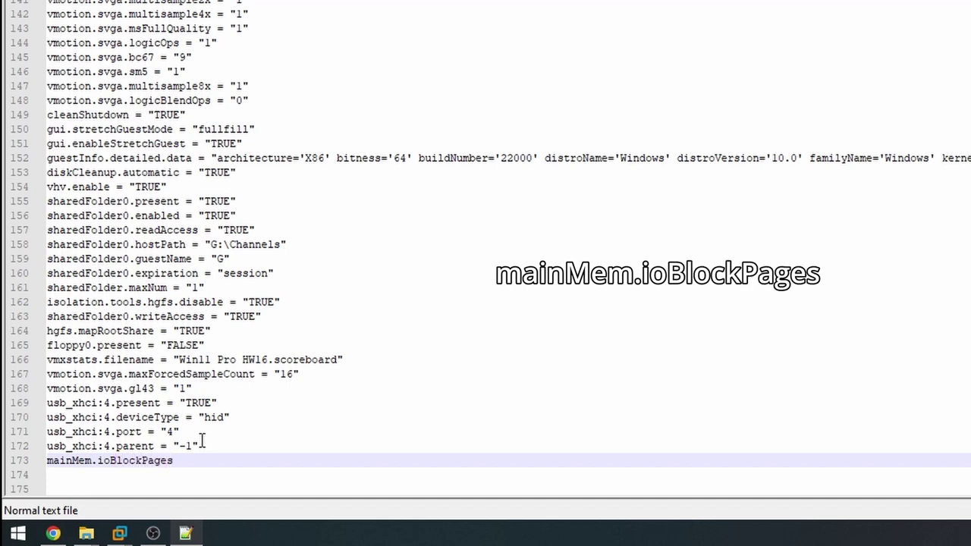
text( = "4096)
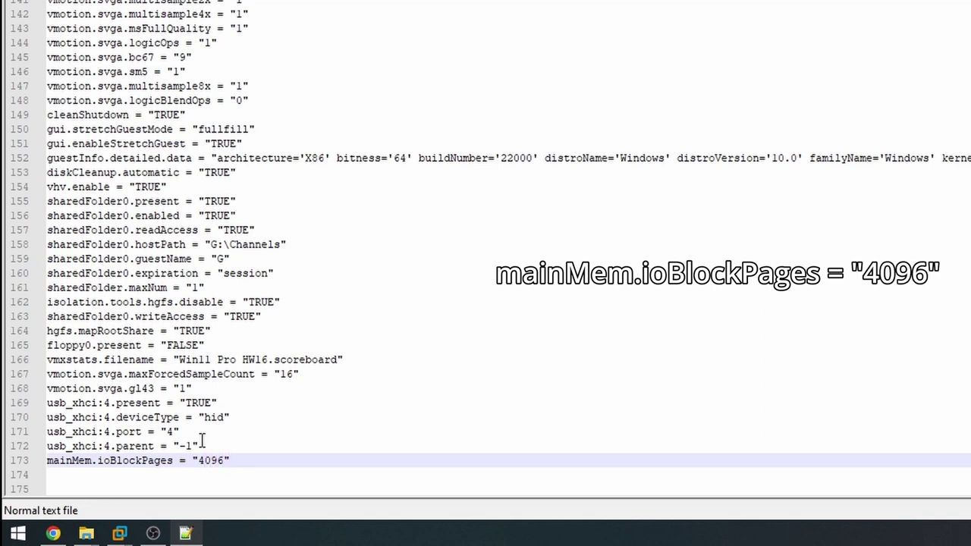
Add the setting mainMem.iowait = "0" on a new line directly below the mainMem.ioBlockPages entry.
key(Return)
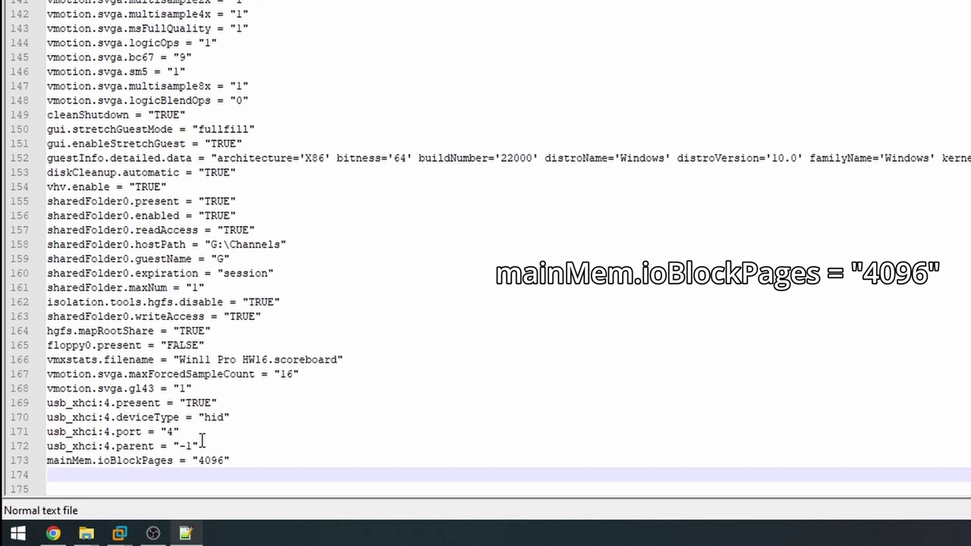
text(mainM)
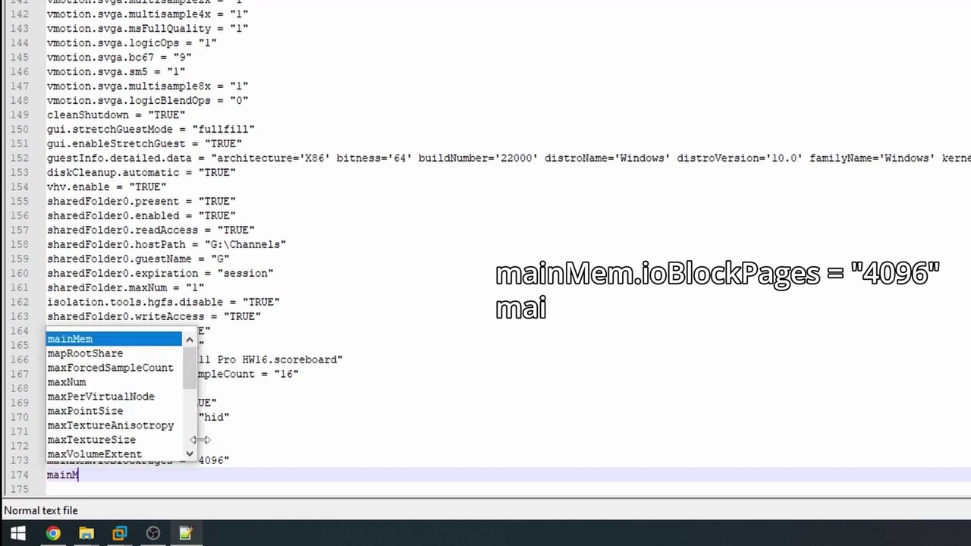
text(em.)
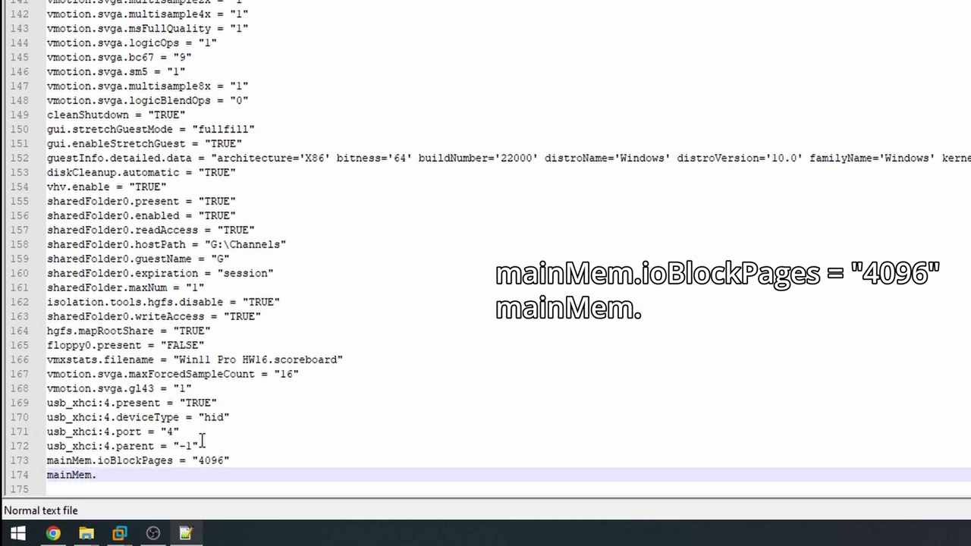
text(io)
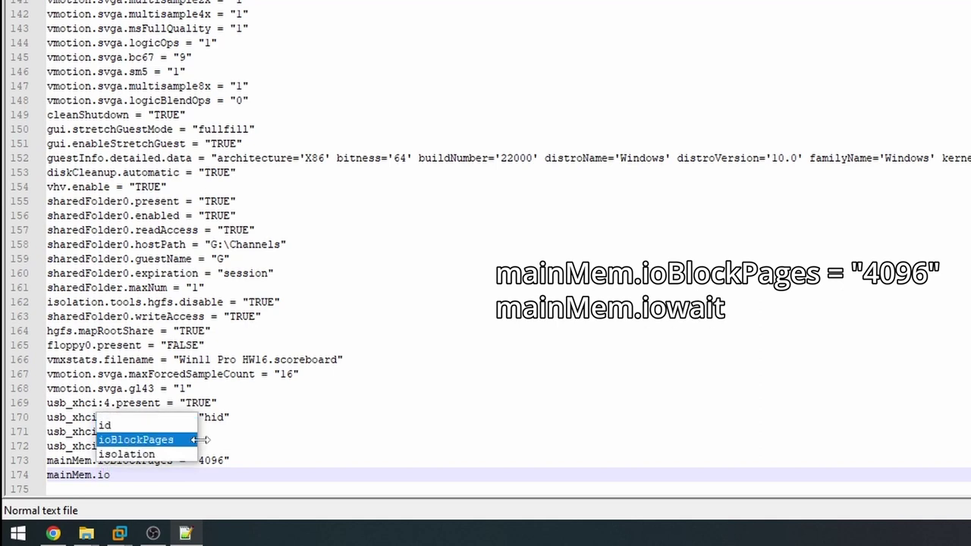
text(wait )
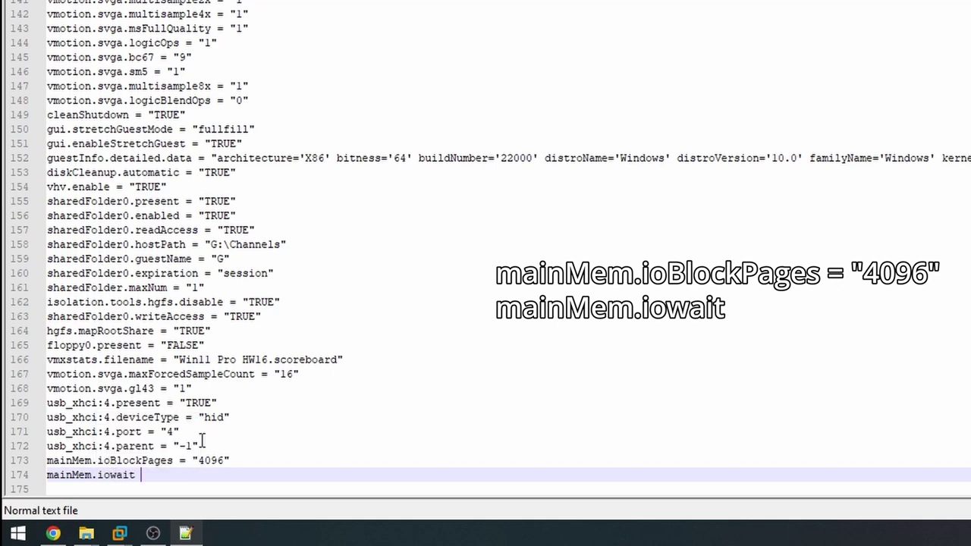
text(= "0)
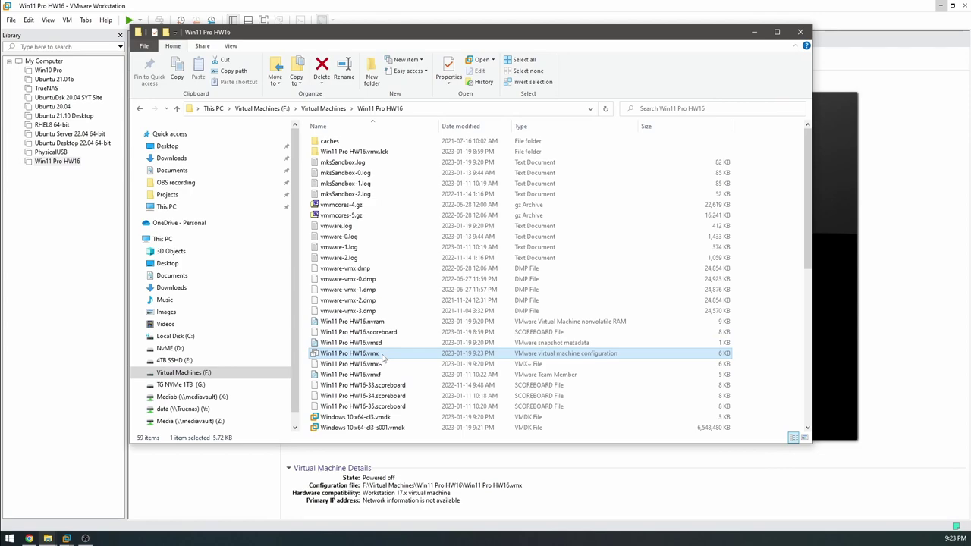
Reopen Win11 Pro HW16.vmx in Notepad++ to check the mainMem lines at the end of the file, and close it again.
right_click(382, 357)
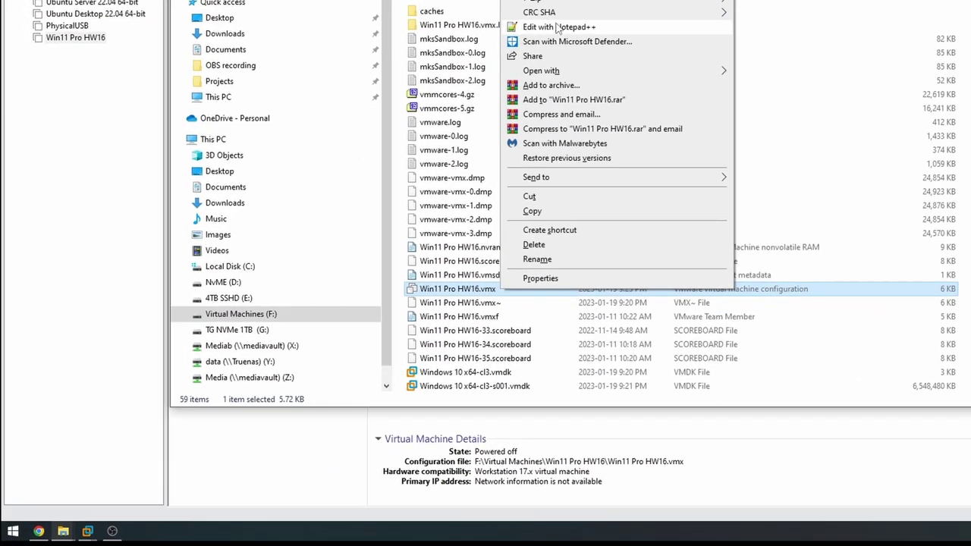
click(425, 154)
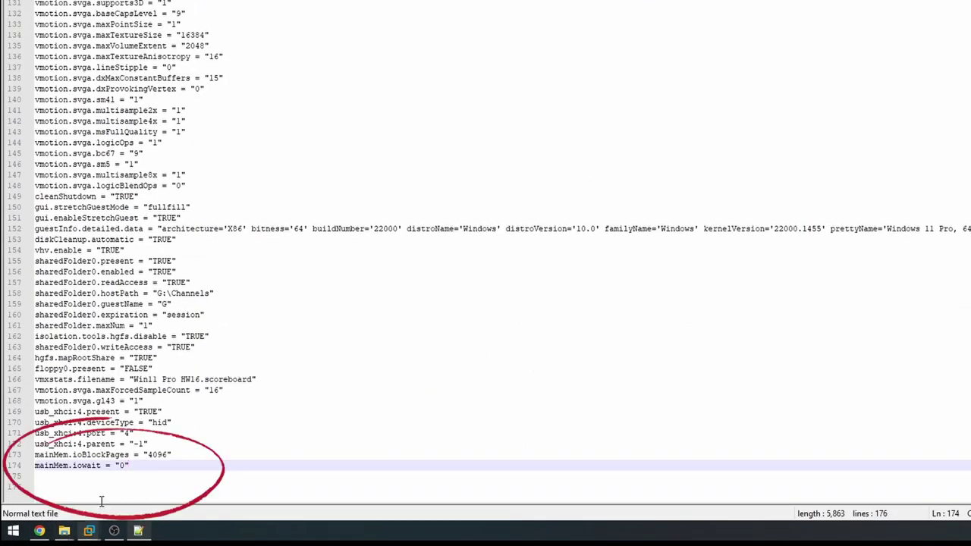
key(Up)
key(Up)
click(164, 476)
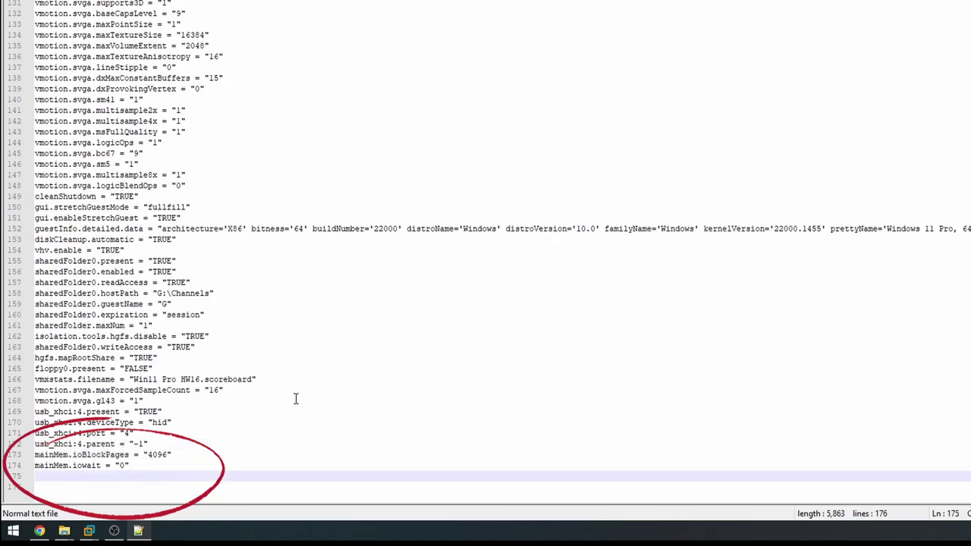
key(shift+Up)
key(shift+Up)
key(shift+Up)
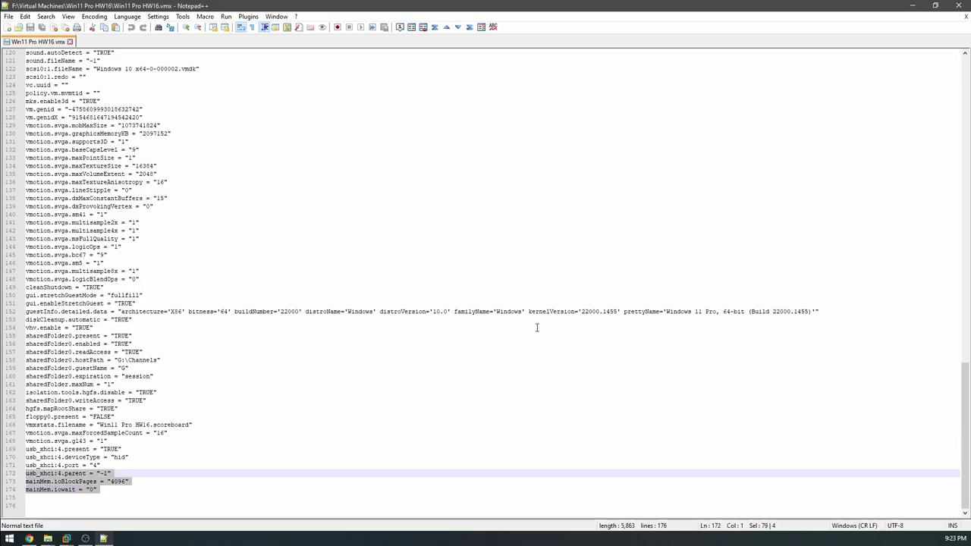
click(956, 6)
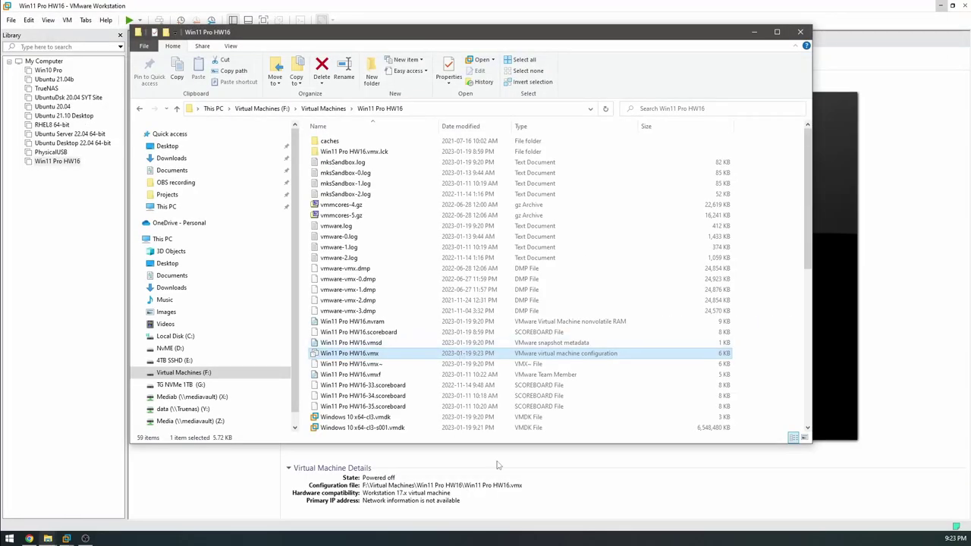
Return to VMware Workstation and power on the Win11 Pro HW16 virtual machine.
click(178, 483)
click(60, 164)
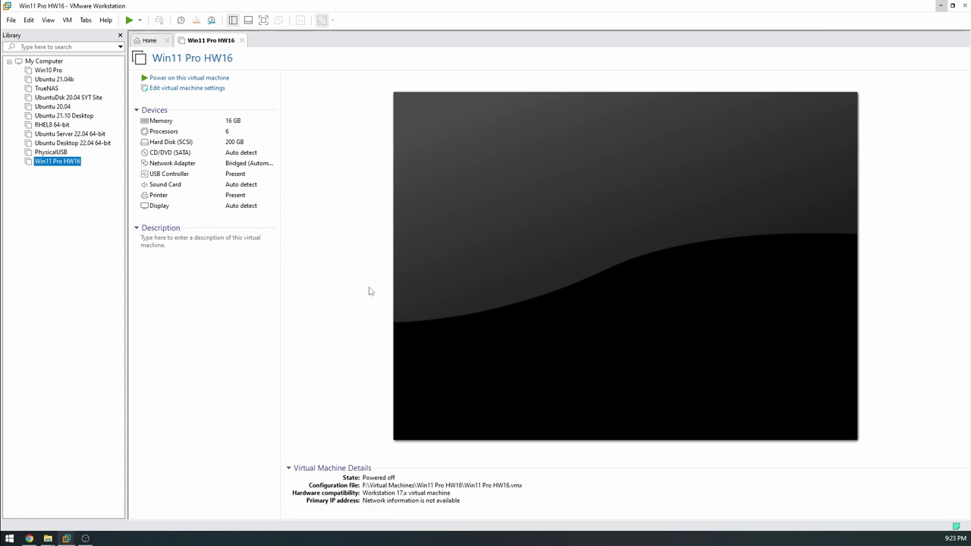
click(205, 77)
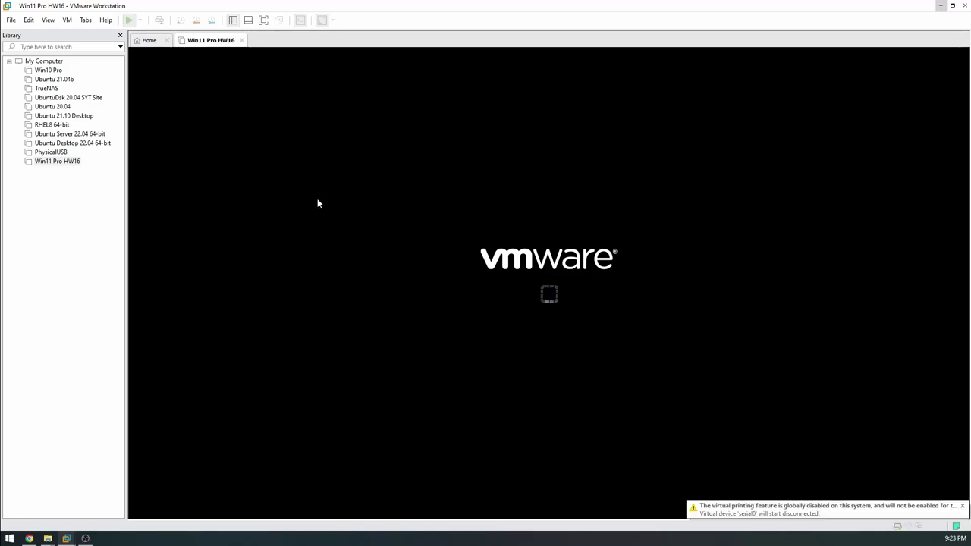